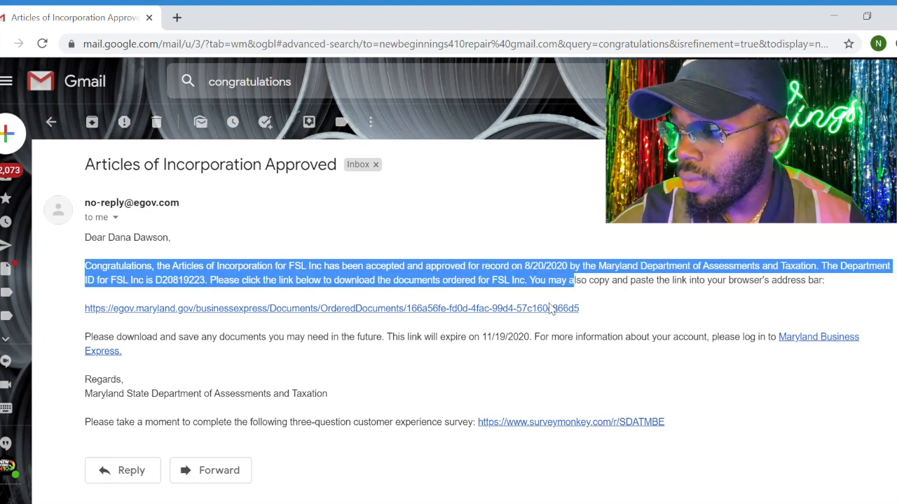
# Download and open the FSL acknowledgment letter through the approval email's link, and open the FSL INC record in the Maryland business search
pyautogui.click(505, 309)
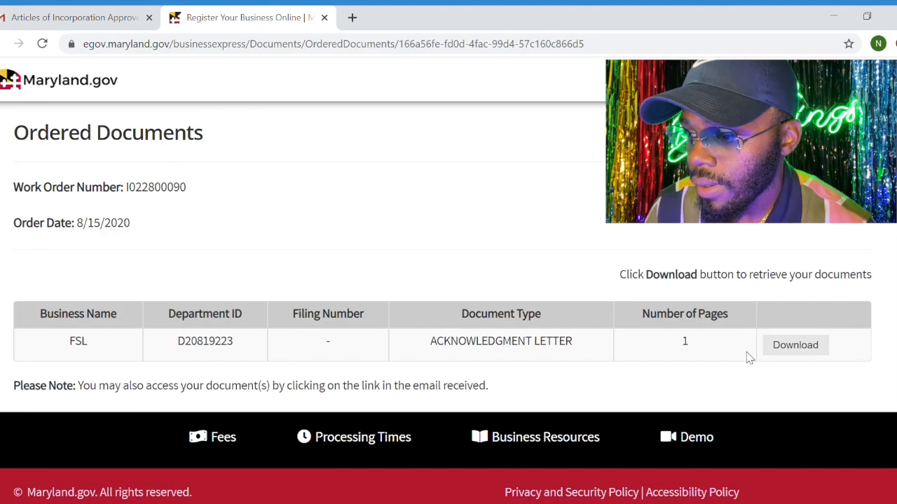
pyautogui.click(794, 346)
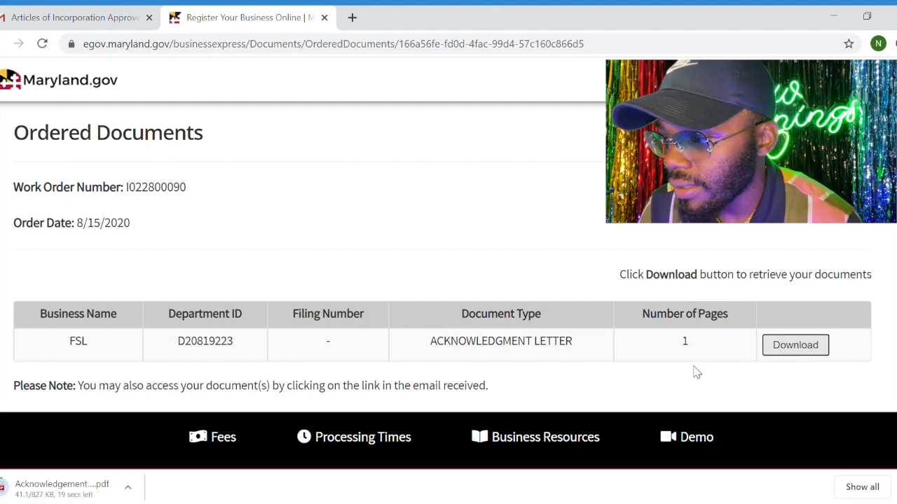
pyautogui.click(92, 490)
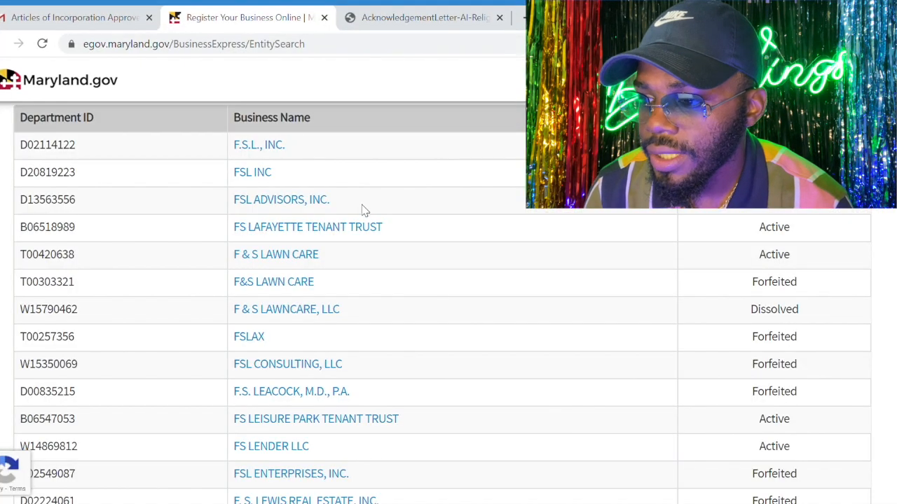
pyautogui.click(265, 175)
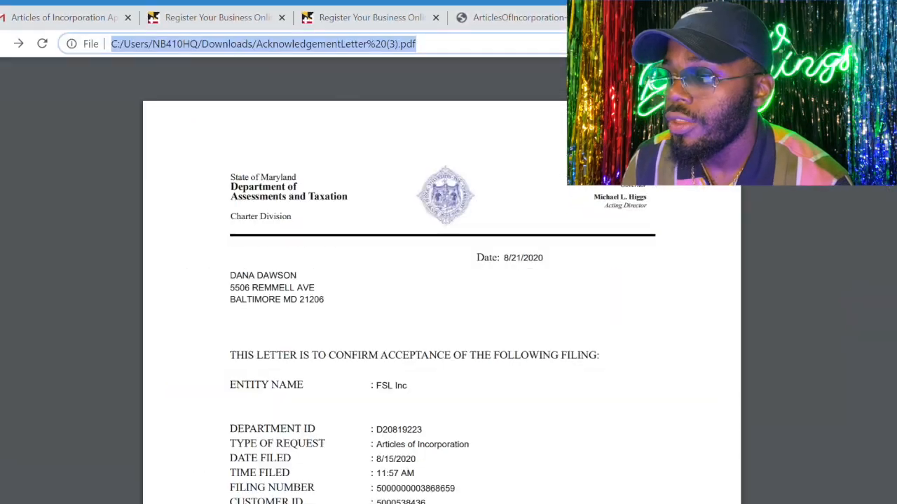
# Go to google.com and search for irs.gov
pyautogui.write('goo')
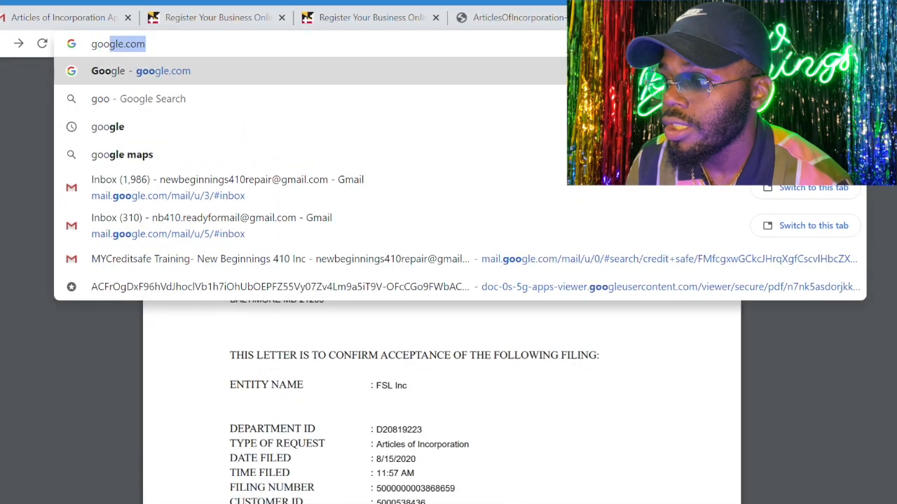
pyautogui.press('Return')
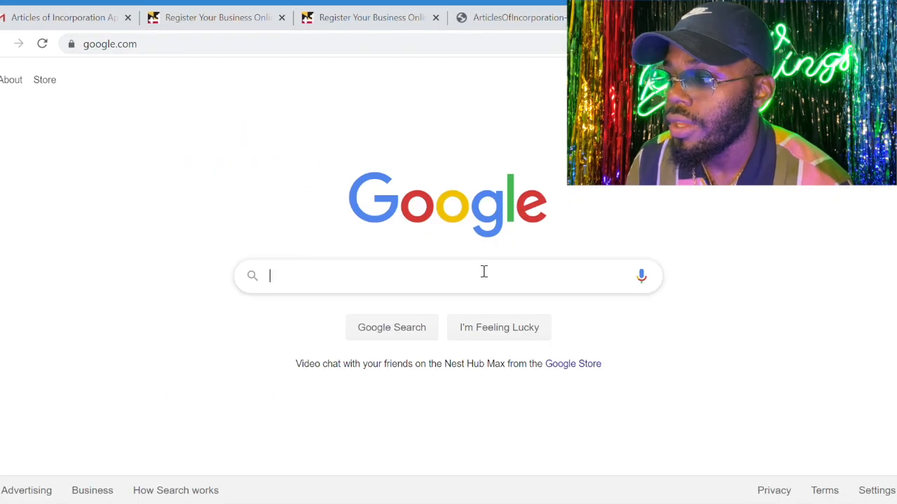
pyautogui.click(483, 271)
pyautogui.write('irs.gov')
pyautogui.press('Return')
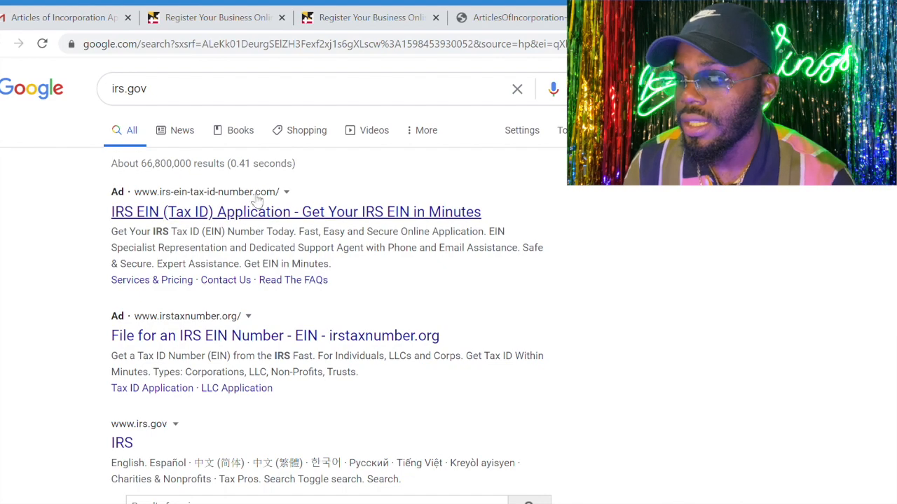
pyautogui.scroll(-3, 240, 324)
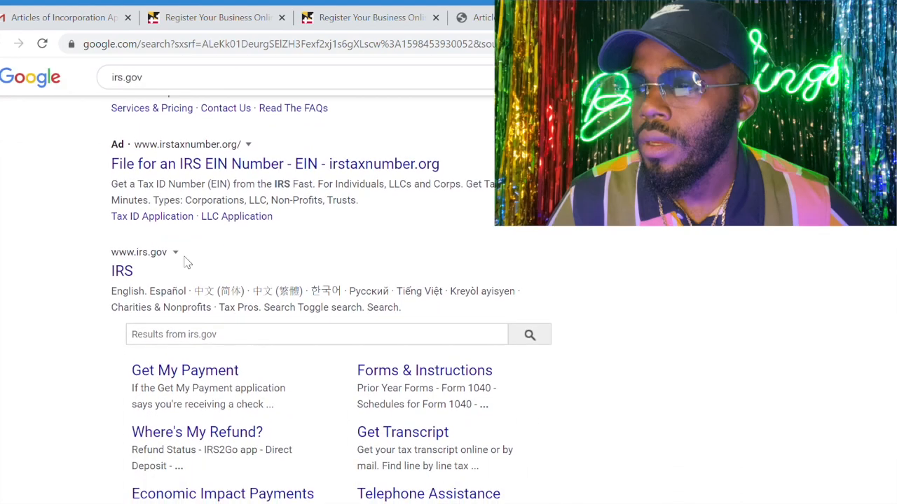
pyautogui.moveTo(105, 251); pyautogui.dragTo(124, 258)
pyautogui.click(124, 257)
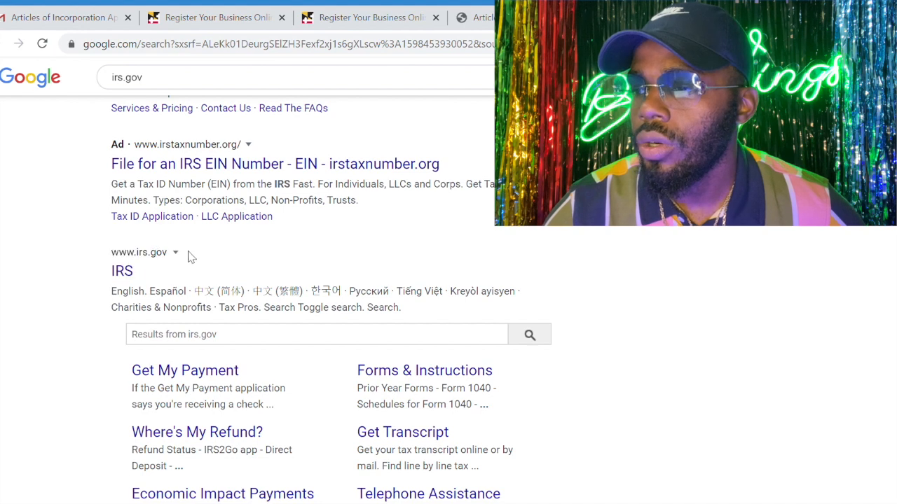
pyautogui.click(131, 280)
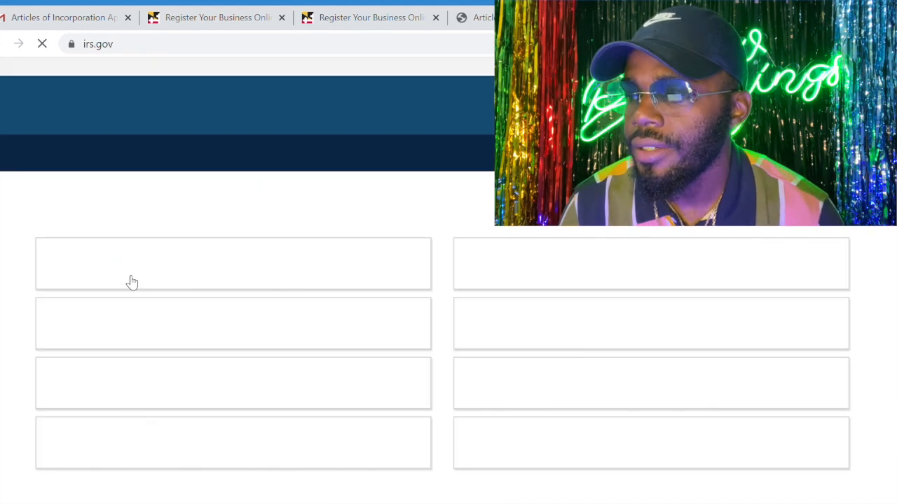
# Search the IRS site for ein and open the Apply for an Employer Identification Number (EIN) Online result
pyautogui.scroll(-2, 431, 294)
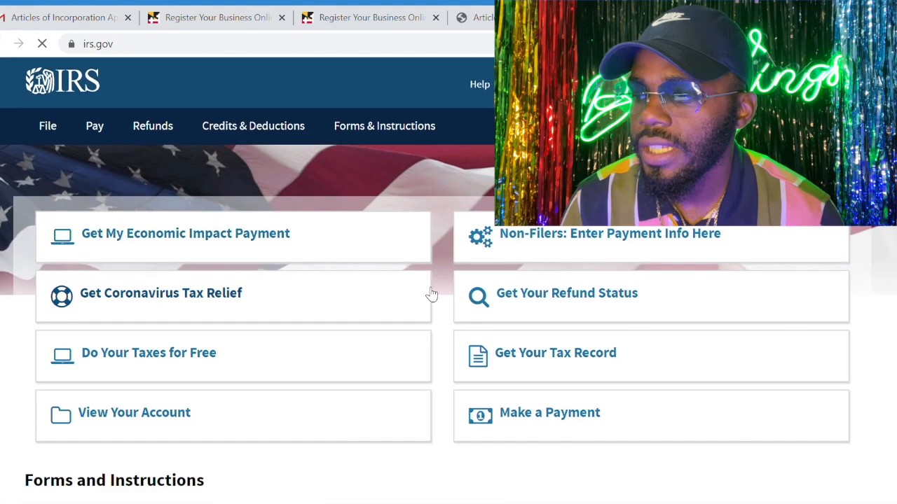
pyautogui.scroll(-2, 432, 294)
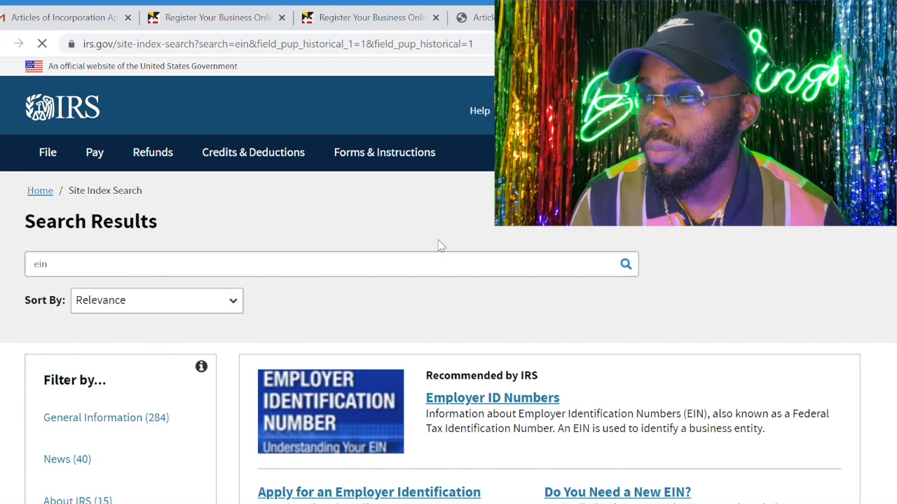
pyautogui.scroll(-3, 316, 337)
pyautogui.scroll(-2, 316, 336)
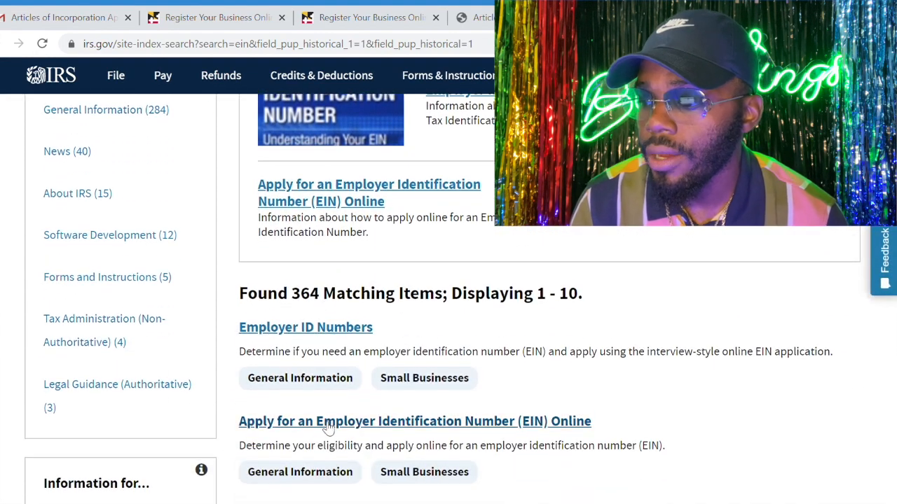
pyautogui.click(413, 424)
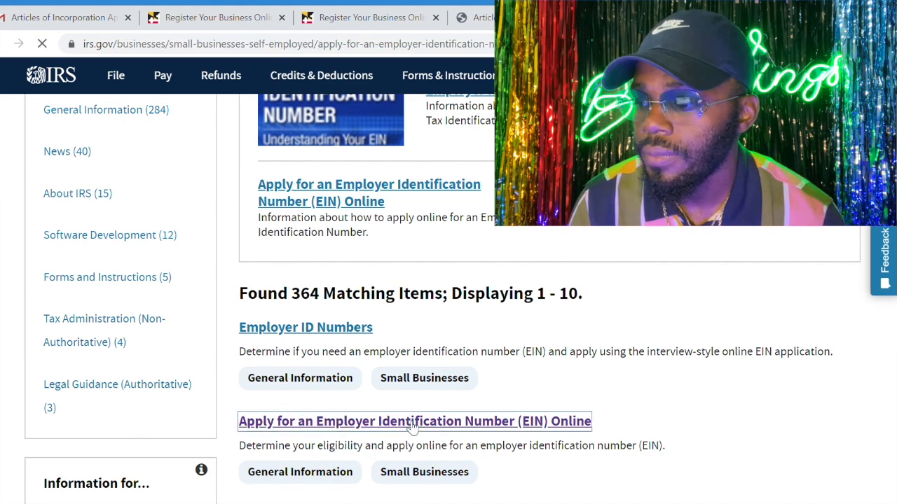
# Review the hours of operation and application steps, start the online EIN application, and accept the authorized-use notice
pyautogui.scroll(-2, 414, 355)
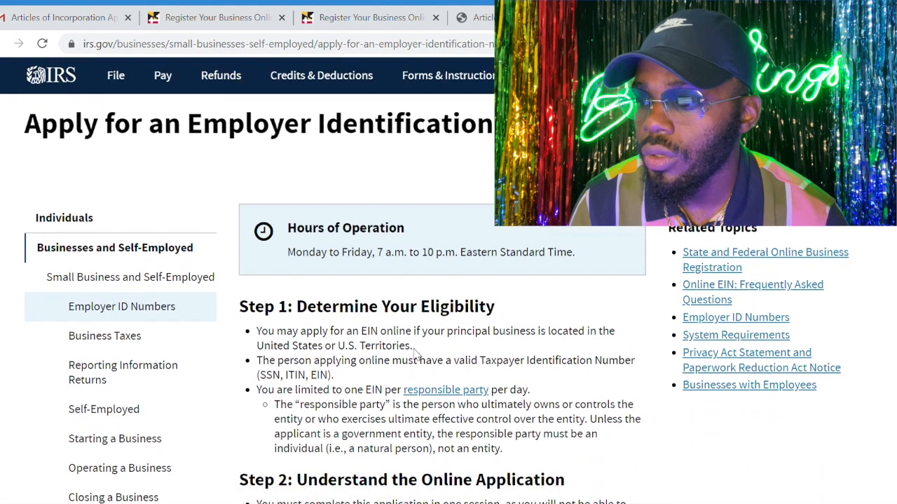
pyautogui.moveTo(287, 253); pyautogui.dragTo(482, 287)
pyautogui.scroll(-2, 540, 354)
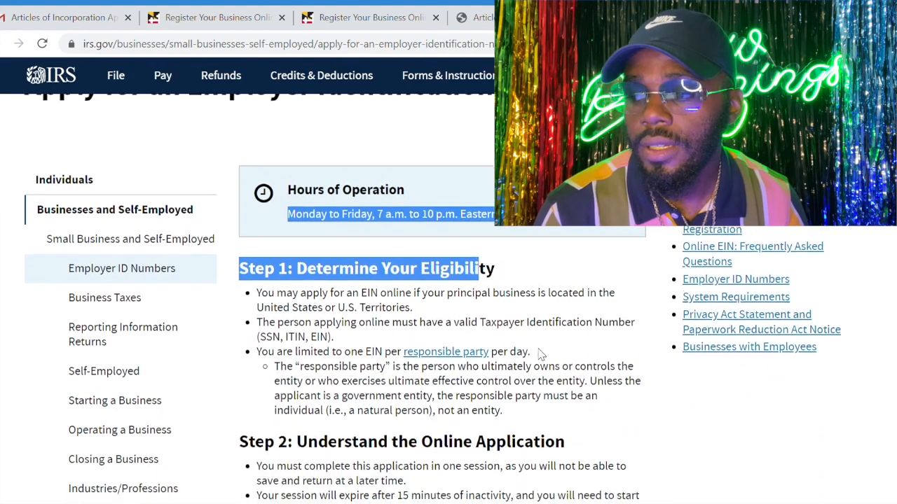
pyautogui.scroll(-4, 546, 356)
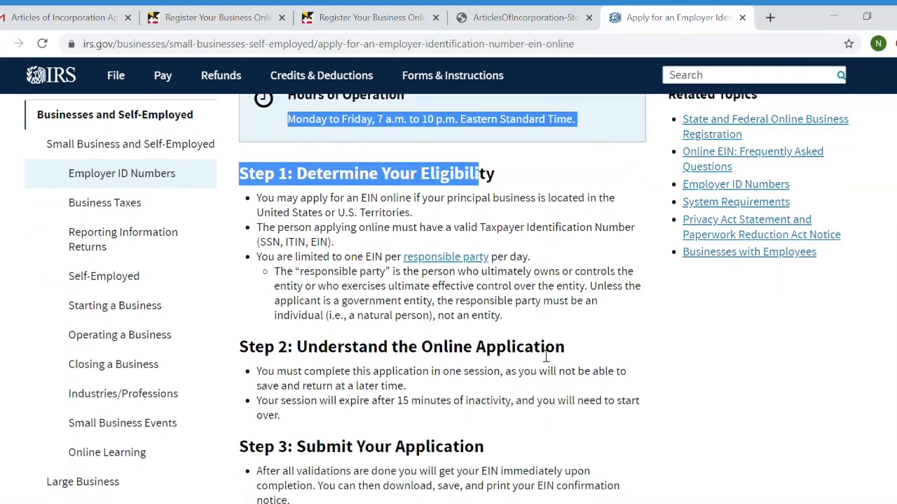
pyautogui.scroll(-1, 546, 356)
pyautogui.click(350, 443)
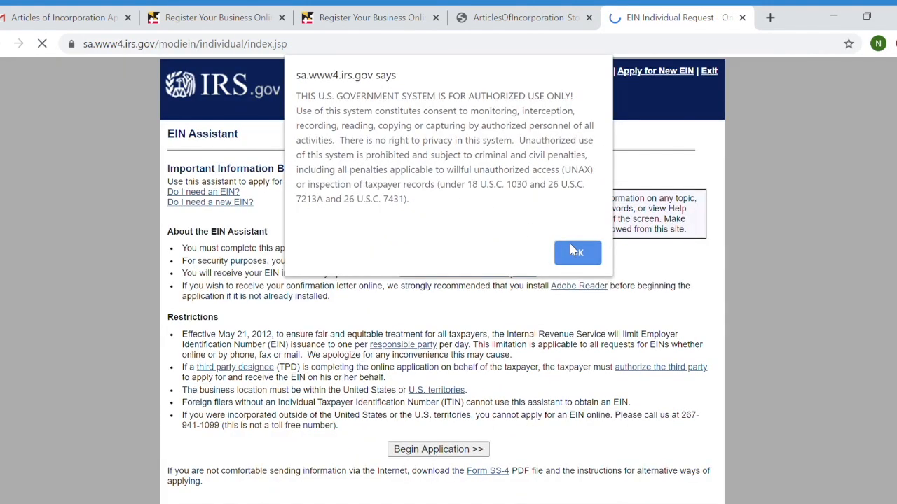
pyautogui.click(576, 255)
# Begin the application in the EIN Assistant and submit Corporations as the type of legal structure
pyautogui.scroll(-1, 490, 329)
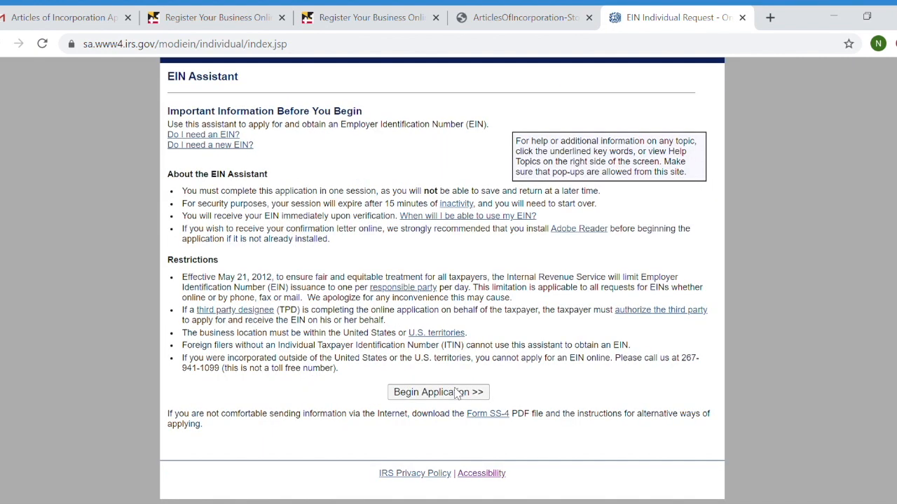
pyautogui.click(430, 394)
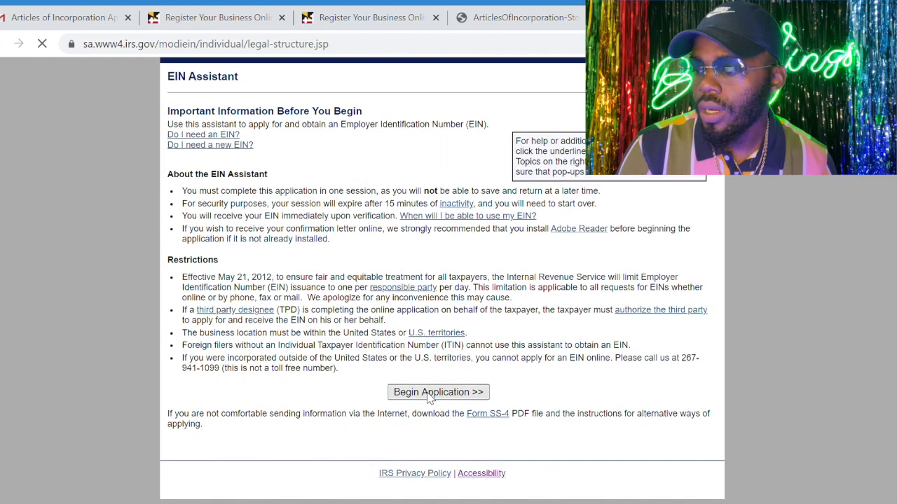
pyautogui.scroll(-1, 333, 313)
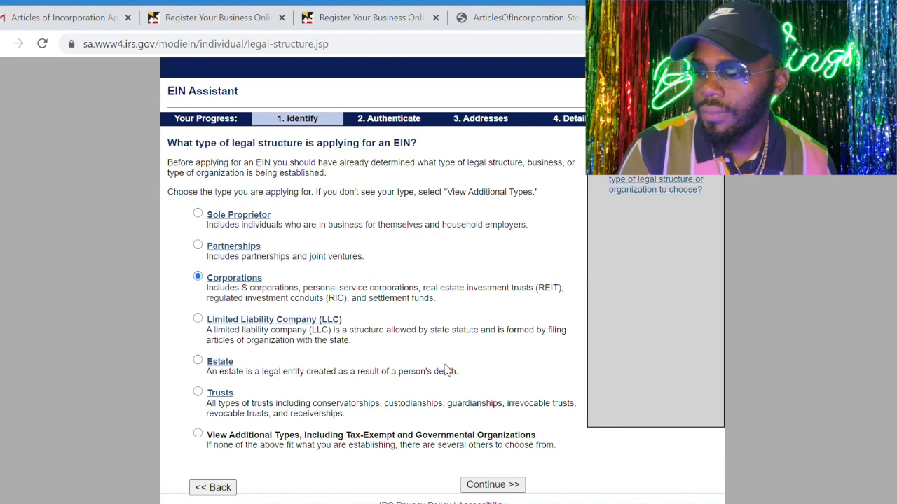
pyautogui.scroll(-1, 448, 374)
pyautogui.click(508, 452)
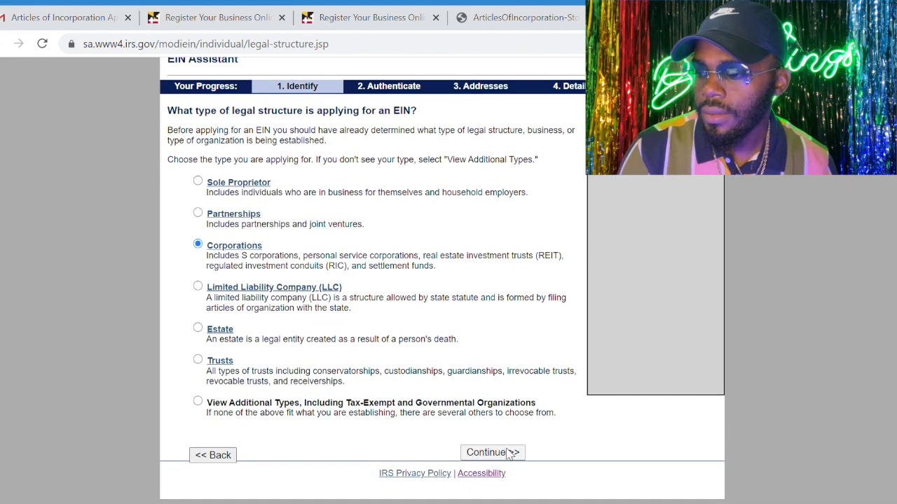
# Choose S Corporation as the corporation type and continue to the confirmation page
pyautogui.scroll(-1, 409, 322)
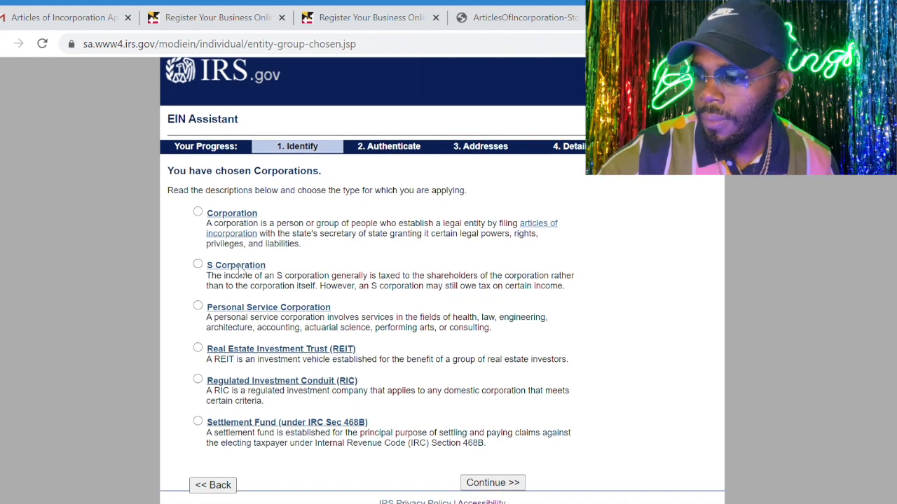
pyautogui.scroll(-1, 486, 365)
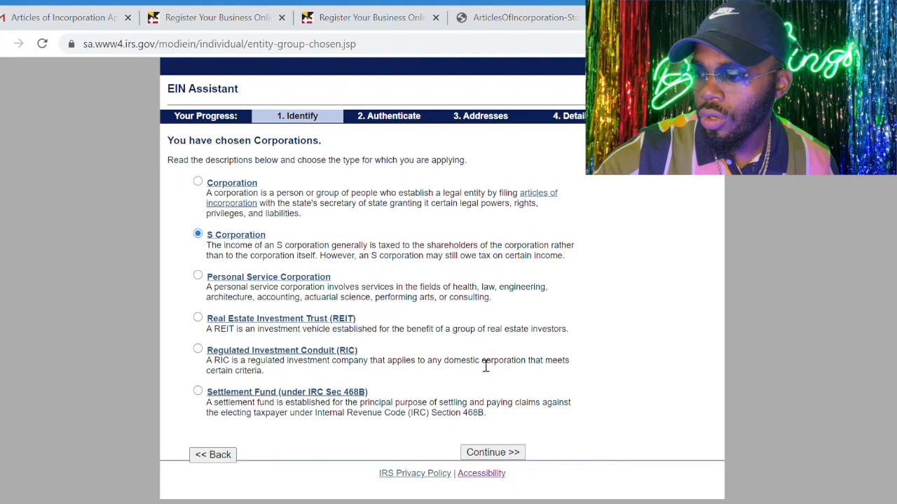
pyautogui.click(493, 454)
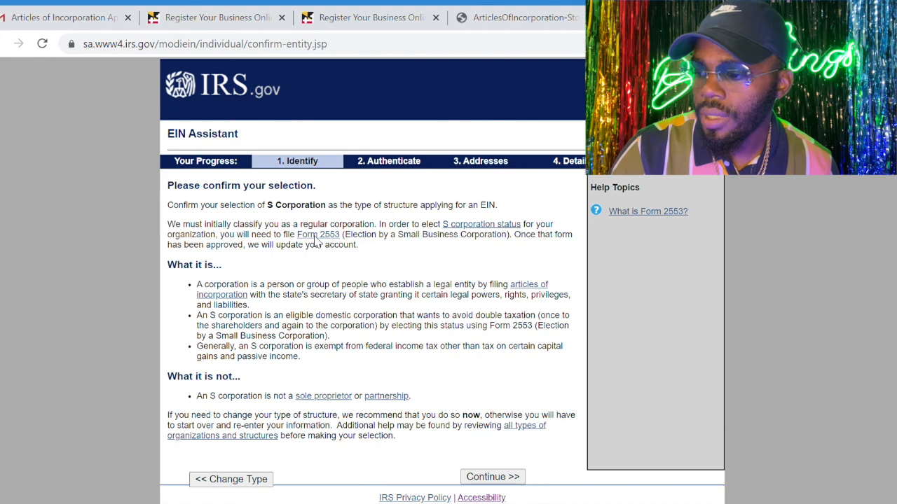
# Open the Form 2553 help page and view its PDF, examining the filing addresses and the election information section
pyautogui.click(329, 243)
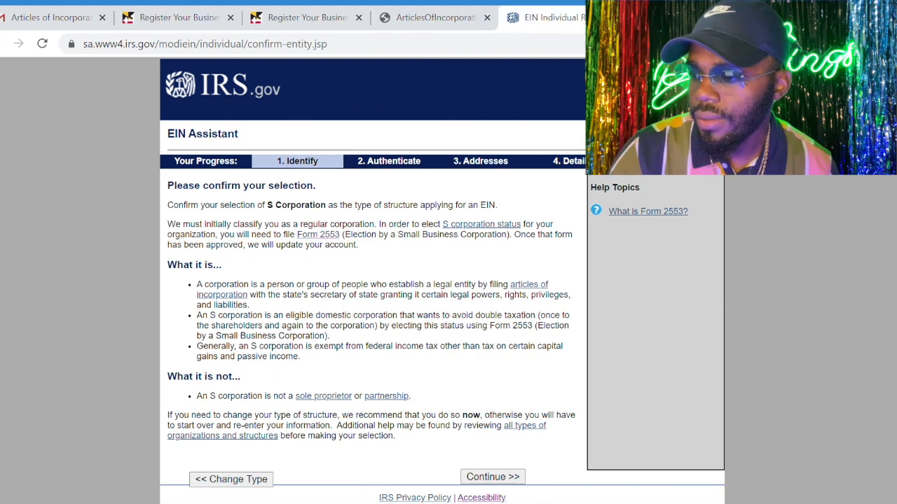
pyautogui.click(678, 18)
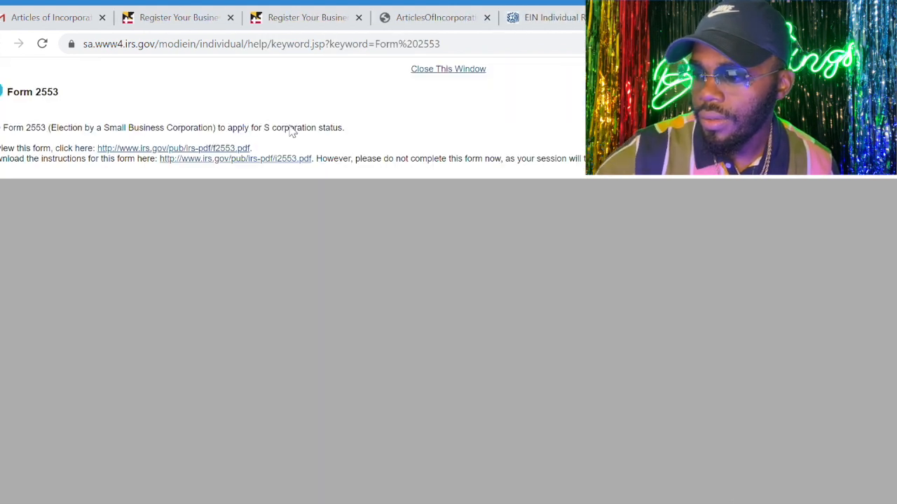
pyautogui.click(181, 149)
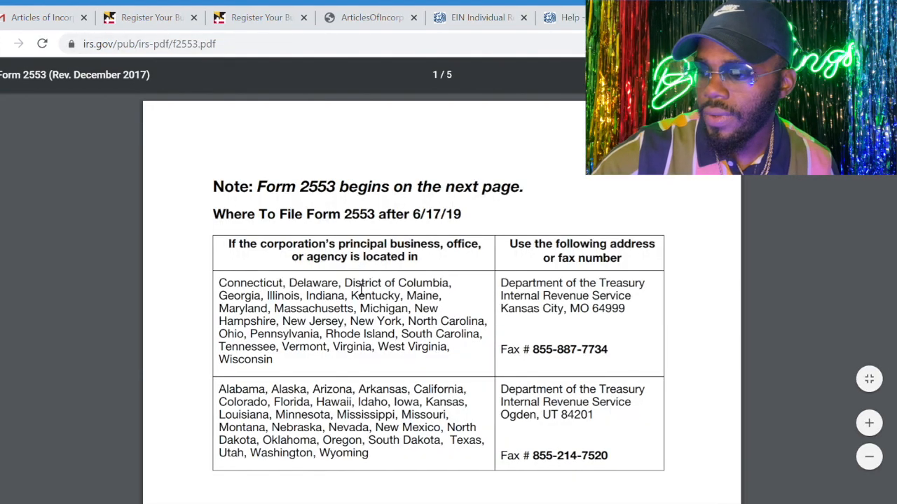
pyautogui.scroll(-10, 431, 272)
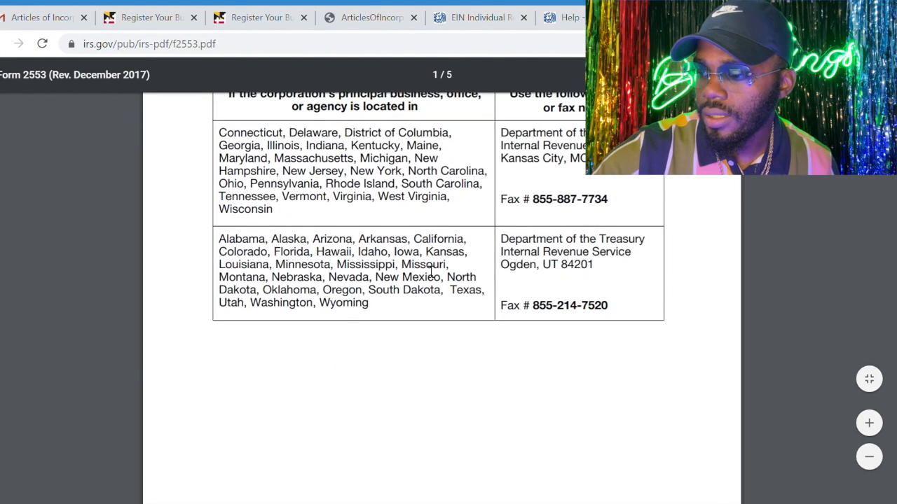
pyautogui.scroll(-1, 431, 271)
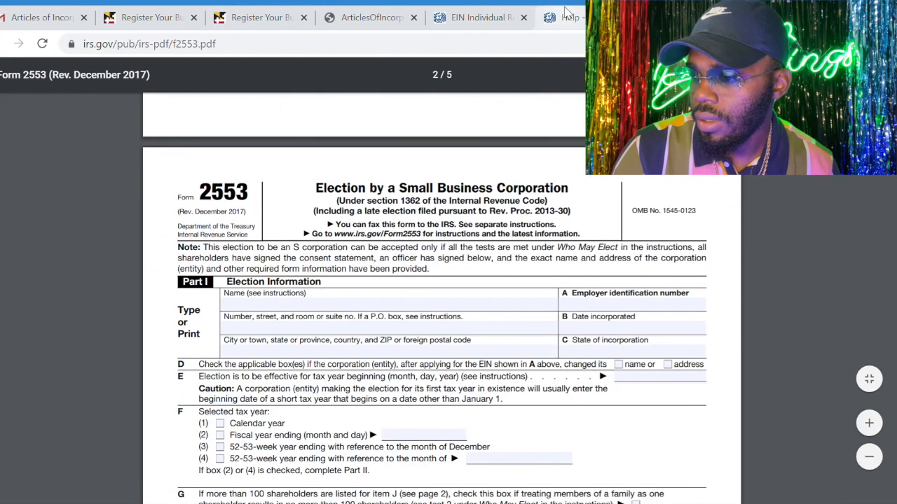
# Return to the EIN Assistant, confirm the S Corporation selection, and submit Started a new business as the reason for applying
pyautogui.click(482, 15)
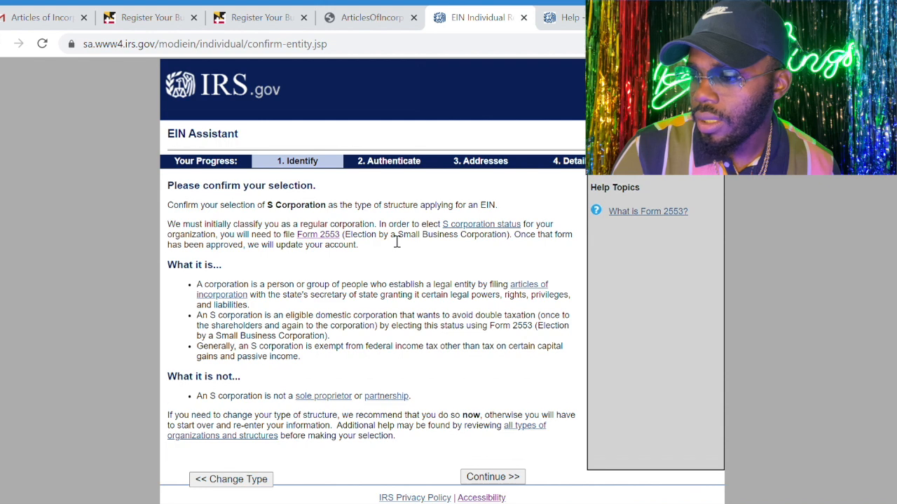
pyautogui.scroll(-1, 397, 242)
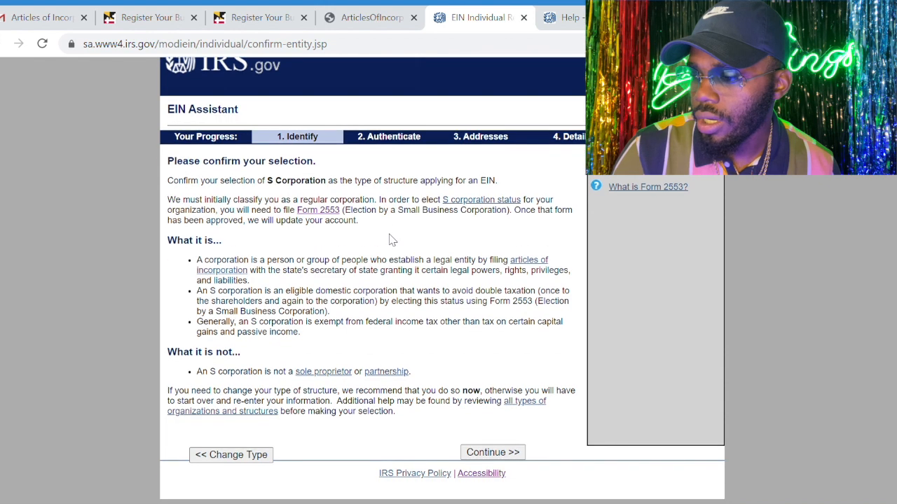
pyautogui.click(488, 452)
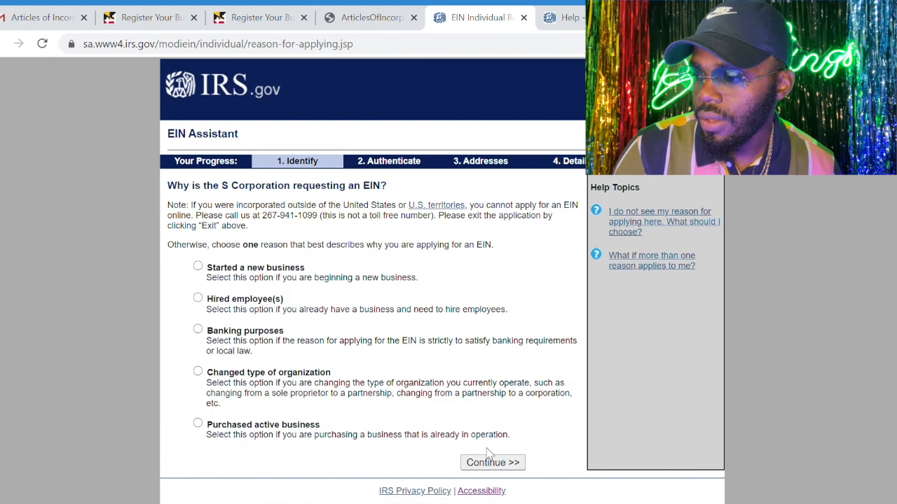
pyautogui.click(198, 267)
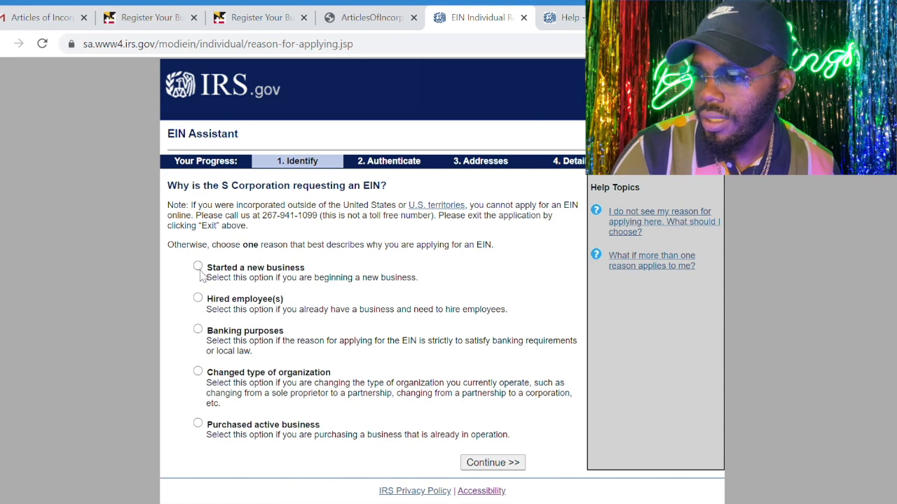
pyautogui.click(488, 465)
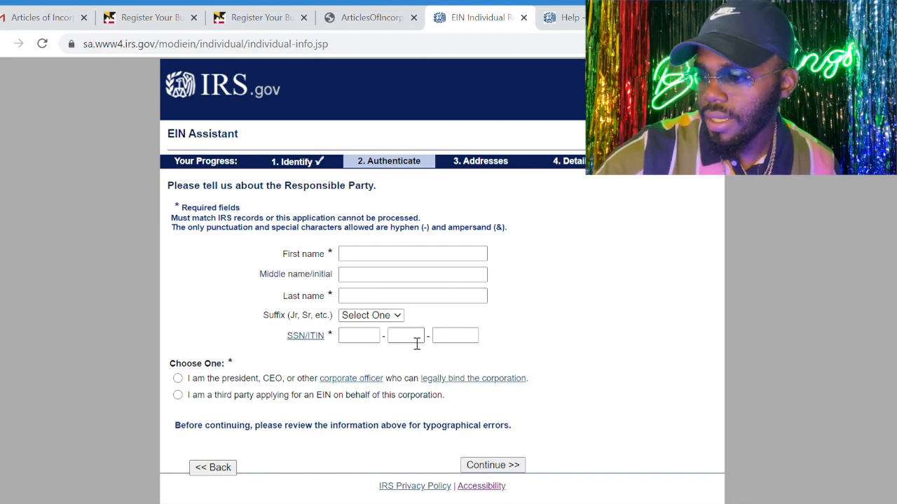
# Declare the responsible party to be the president, CEO or other corporate officer who can legally bind the corporation
pyautogui.click(180, 378)
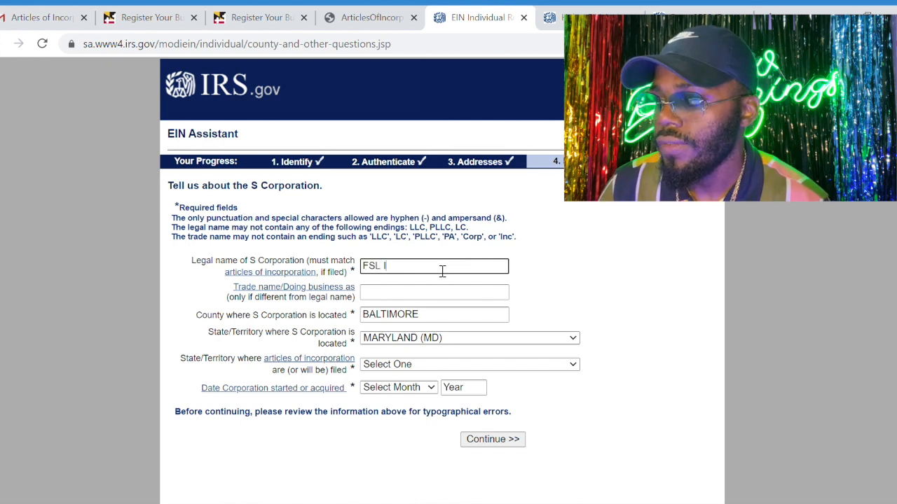
# Enter legal name FSL INC, trade name Fsl, Maryland as articles filing state and August 2020 as start date, and submit the S Corporation details
pyautogui.click(449, 294)
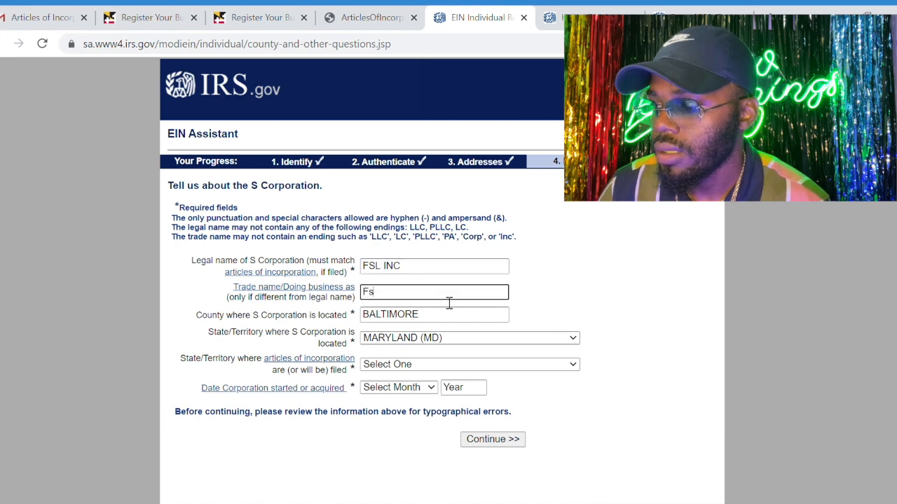
pyautogui.scroll(-1, 449, 302)
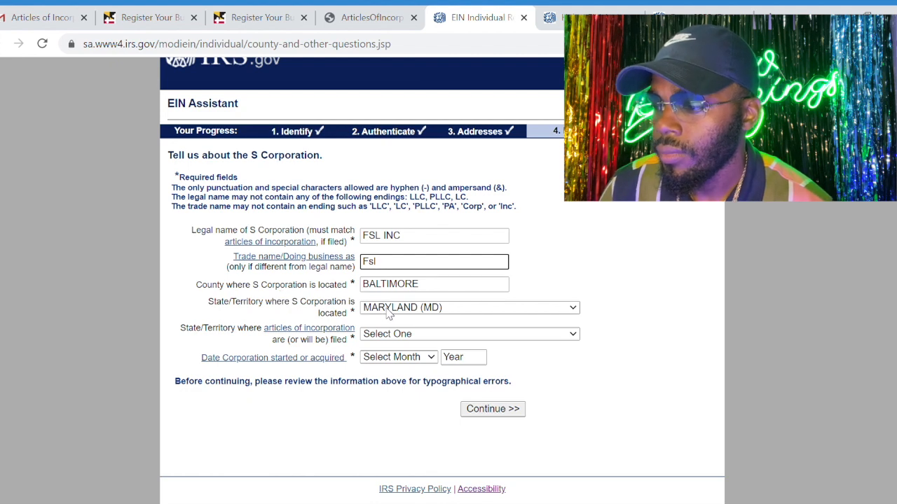
pyautogui.click(401, 337)
pyautogui.press('m')
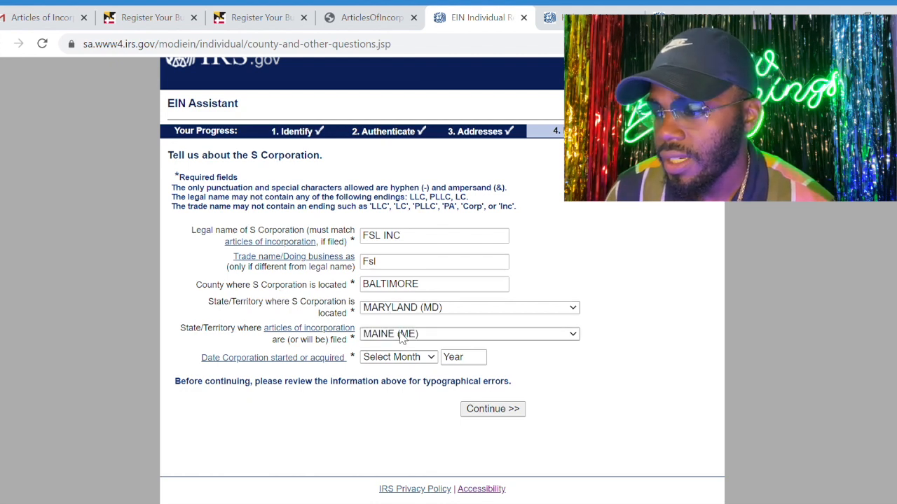
pyautogui.press('m')
pyautogui.press('Return')
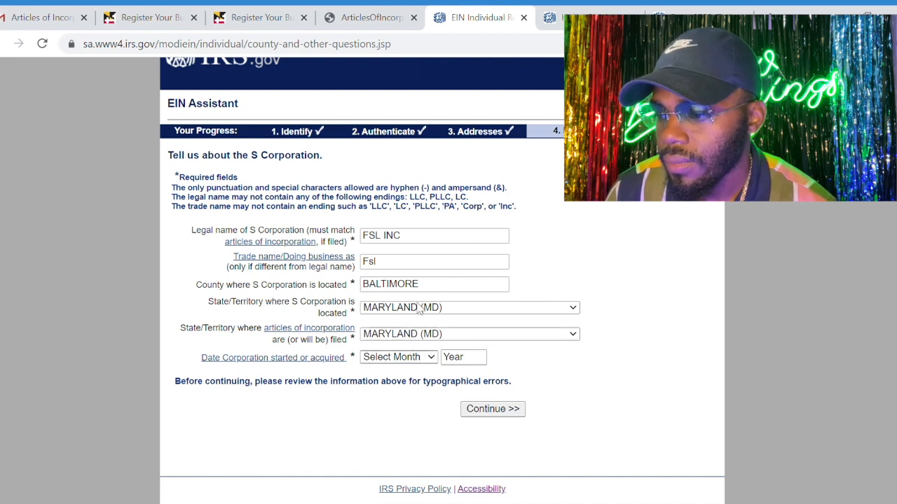
pyautogui.click(402, 246)
pyautogui.click(476, 362)
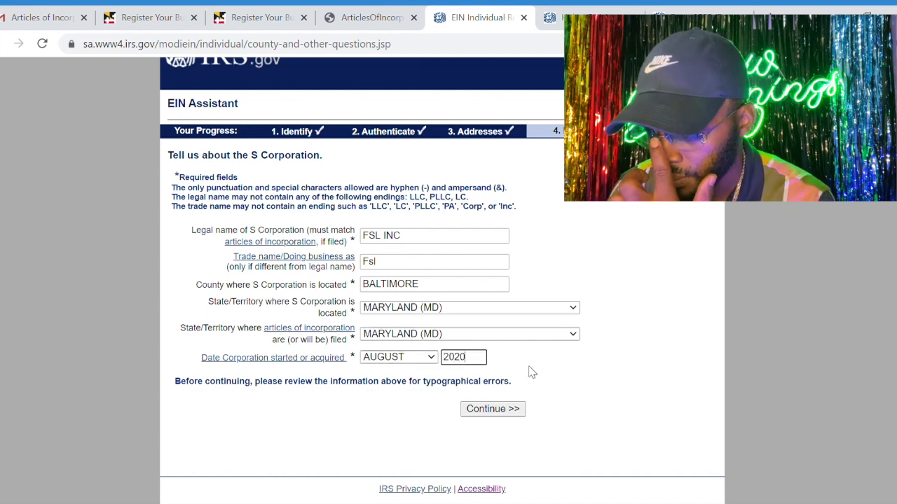
pyautogui.click(494, 412)
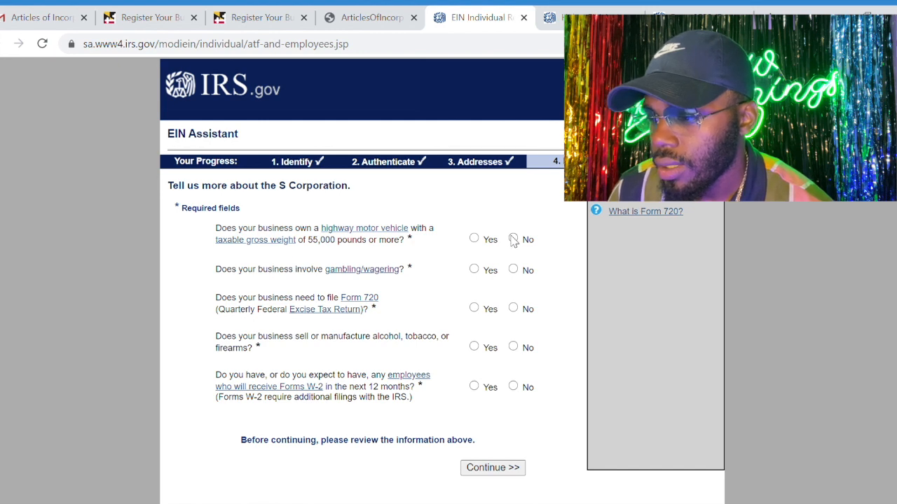
# Answer No to highway vehicle, gambling, Form 720 and alcohol, tobacco or firearms, Yes to employees receiving Forms W-2, and continue
pyautogui.click(513, 239)
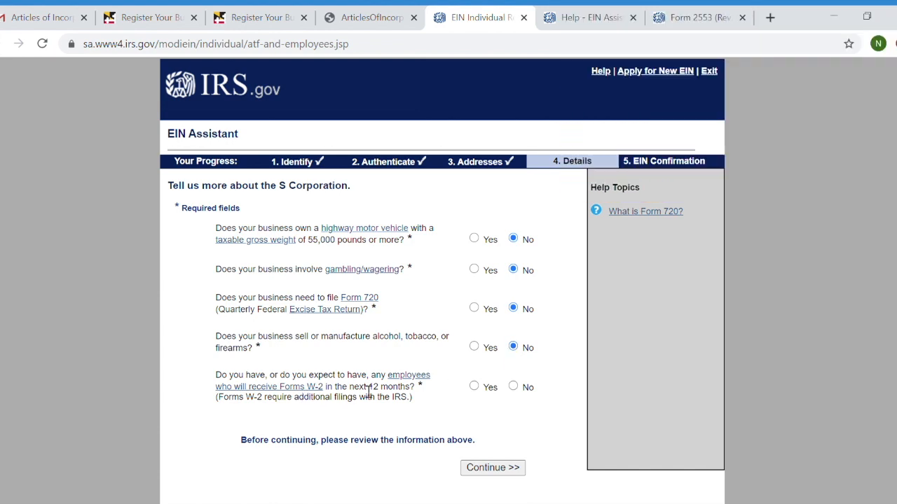
pyautogui.click(475, 387)
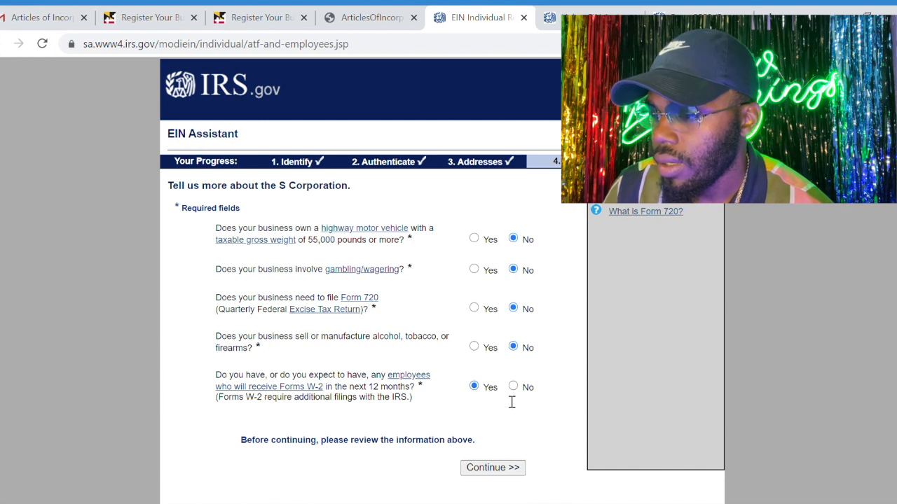
pyautogui.click(510, 474)
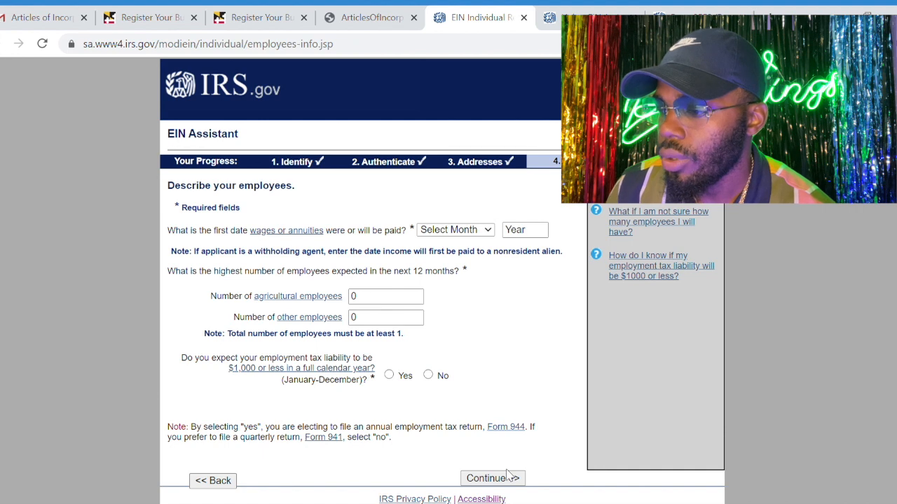
# Describe the employees with first wages in August 2020, 5 other employees and Yes for $1,000 or less tax liability, and continue
pyautogui.scroll(-1, 512, 274)
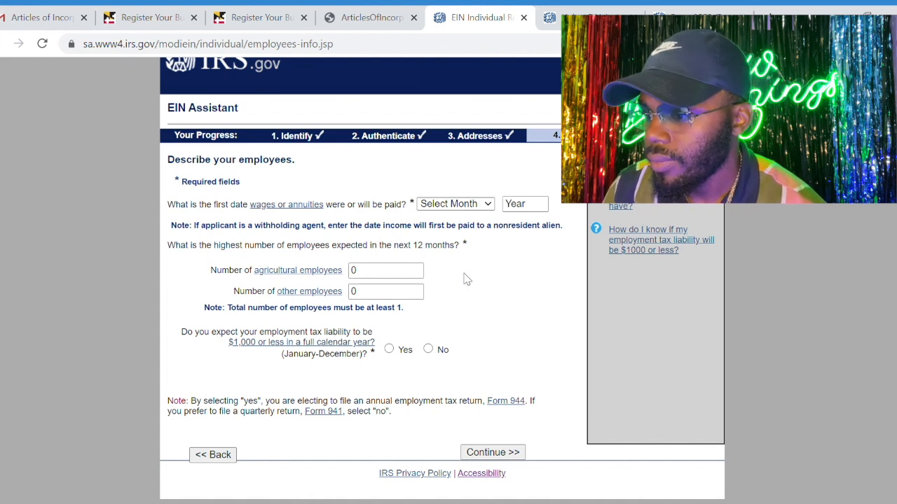
pyautogui.click(466, 418)
pyautogui.click(547, 211)
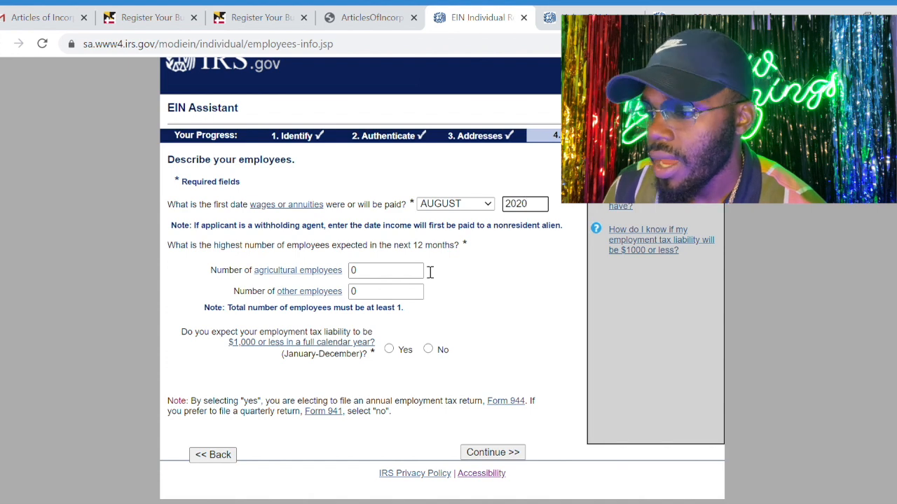
pyautogui.click(419, 294)
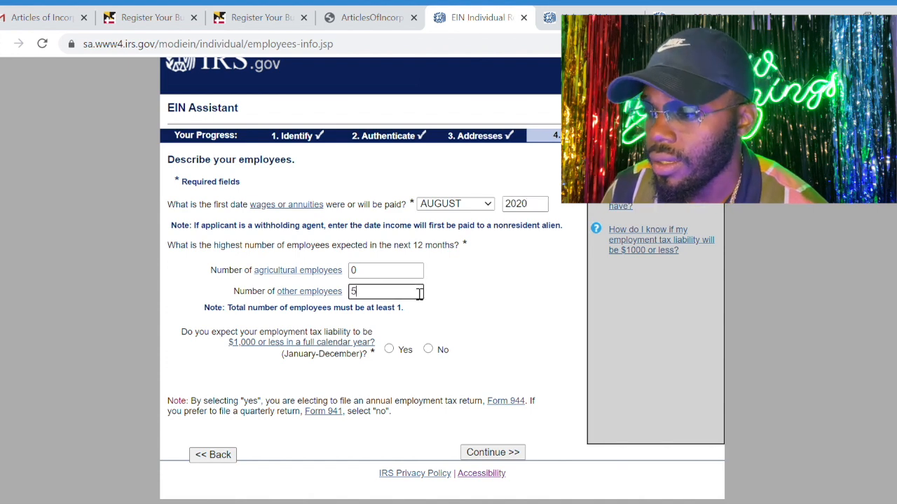
pyautogui.click(496, 320)
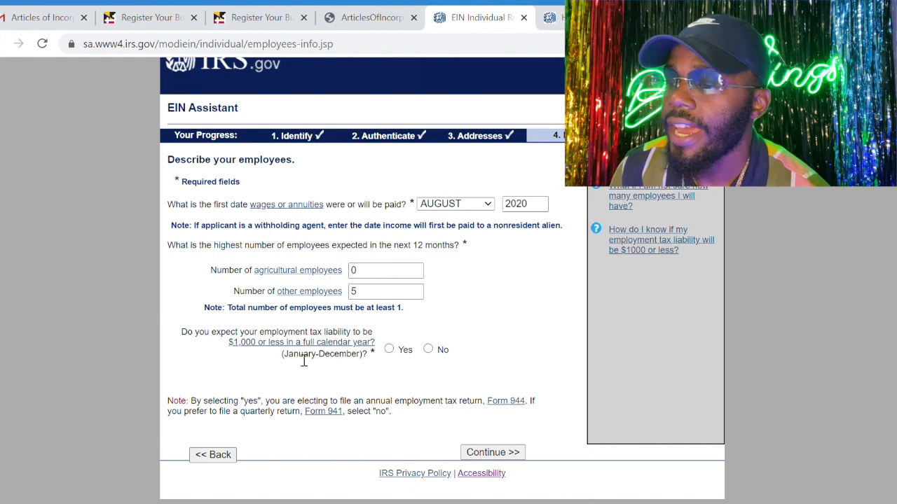
pyautogui.click(404, 351)
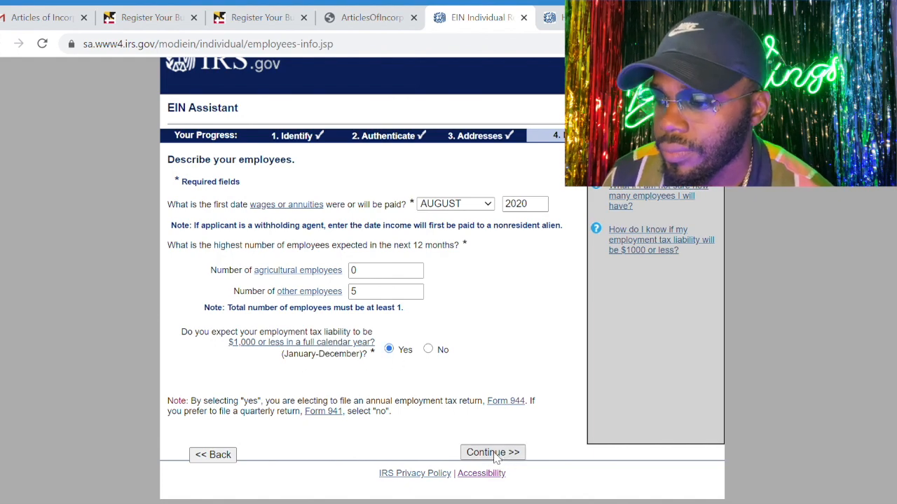
pyautogui.click(493, 452)
# Choose Other from the principal business activity categories and continue
pyautogui.scroll(-4, 387, 321)
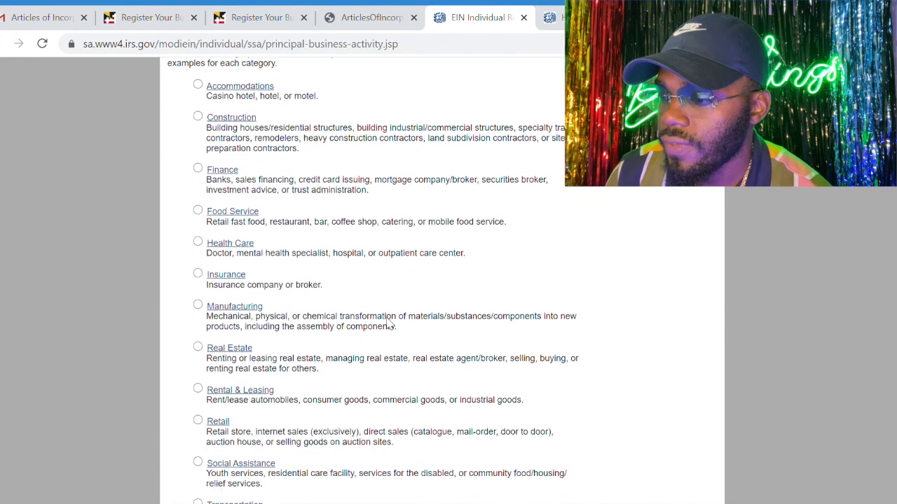
pyautogui.scroll(-3, 390, 324)
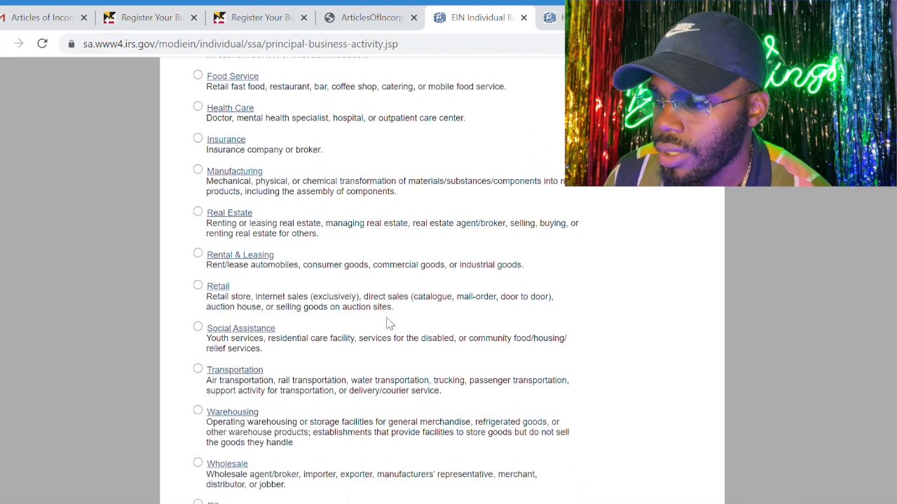
pyautogui.scroll(-1, 390, 323)
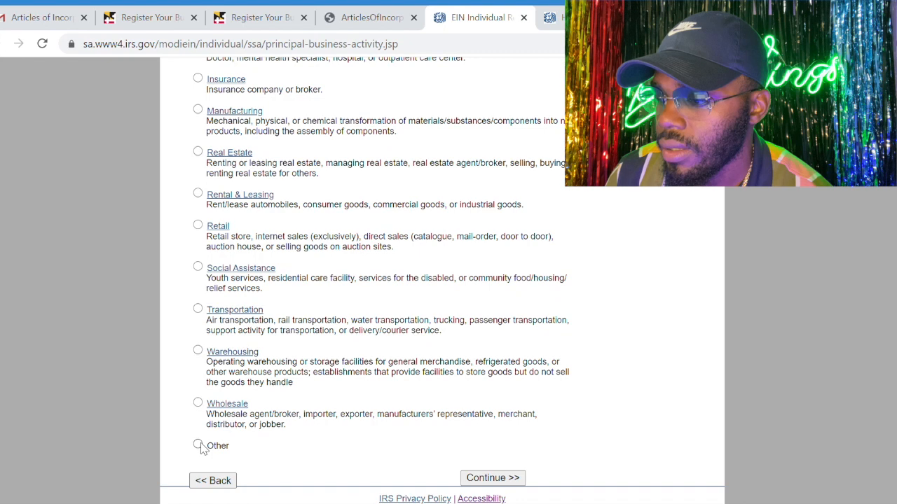
pyautogui.click(479, 477)
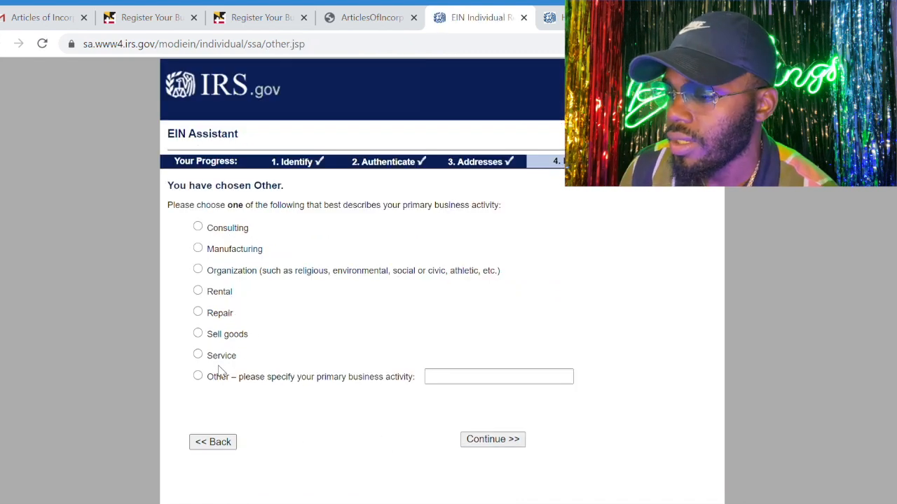
# Select Other as the primary activity, specify entertainment, affliate marketing and music concerts, and continue
pyautogui.click(211, 379)
pyautogui.click(452, 376)
pyautogui.write('>')
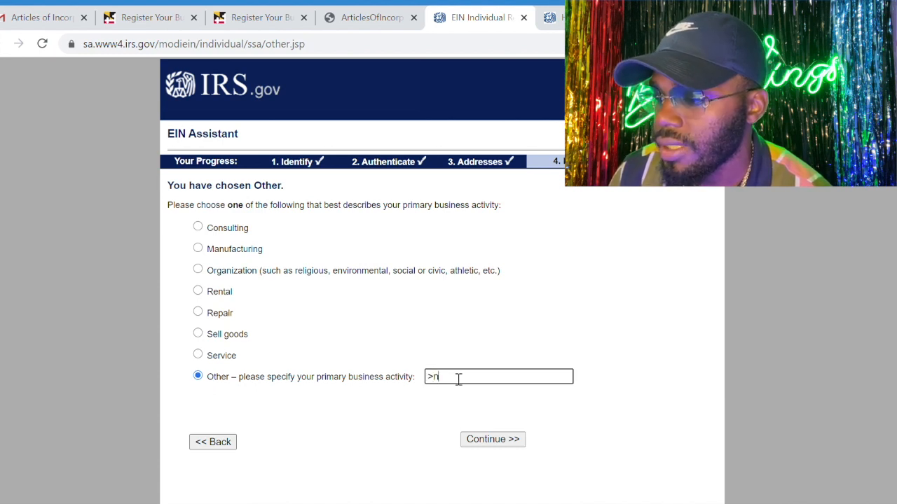
pyautogui.write('ntertain')
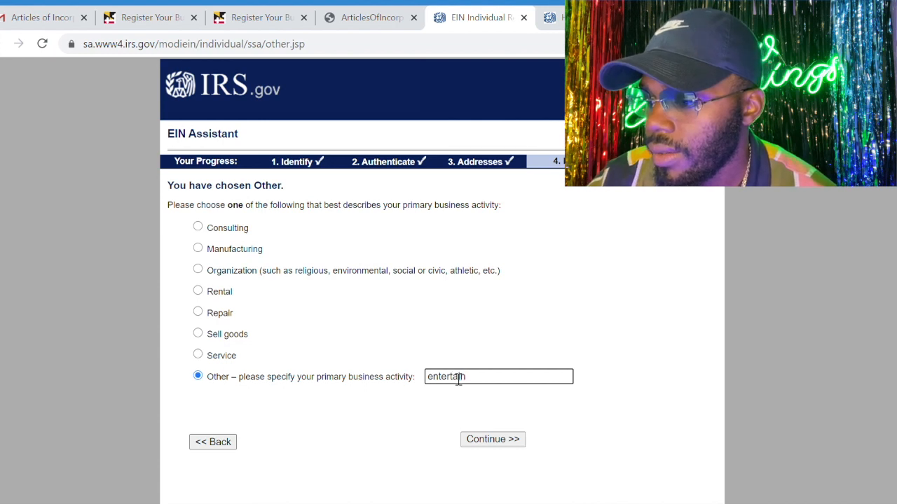
pyautogui.press('Down')
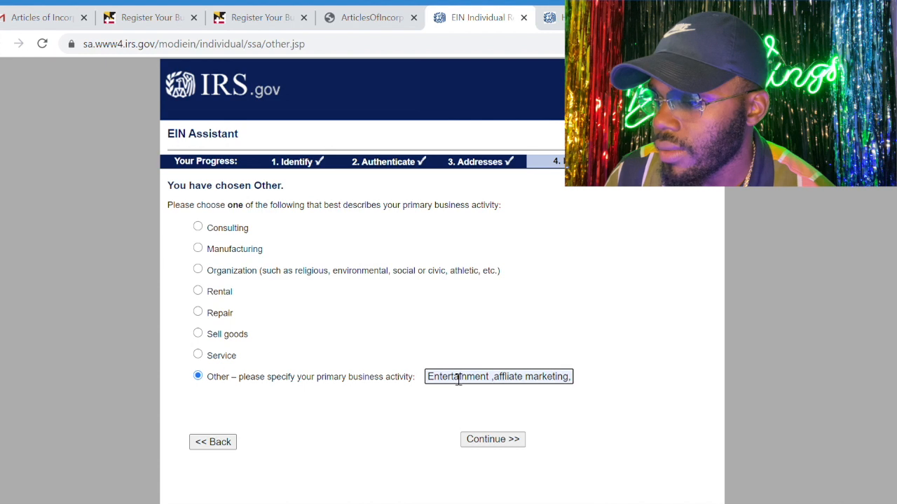
pyautogui.click(508, 446)
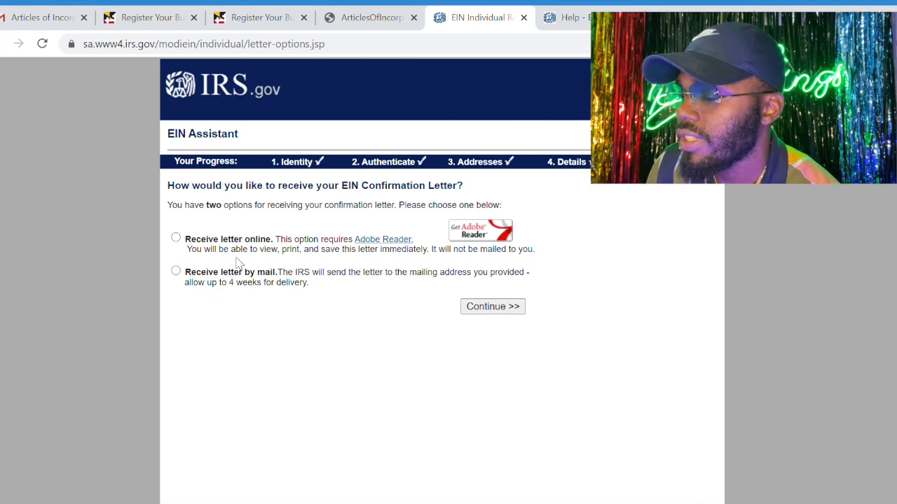
# Choose to receive the EIN confirmation letter online, review the information summary and submit the application
pyautogui.click(176, 238)
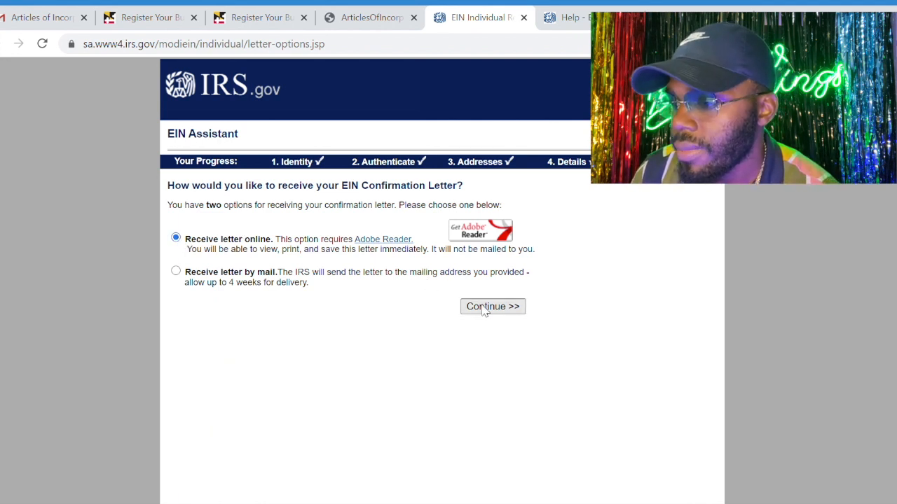
pyautogui.click(505, 312)
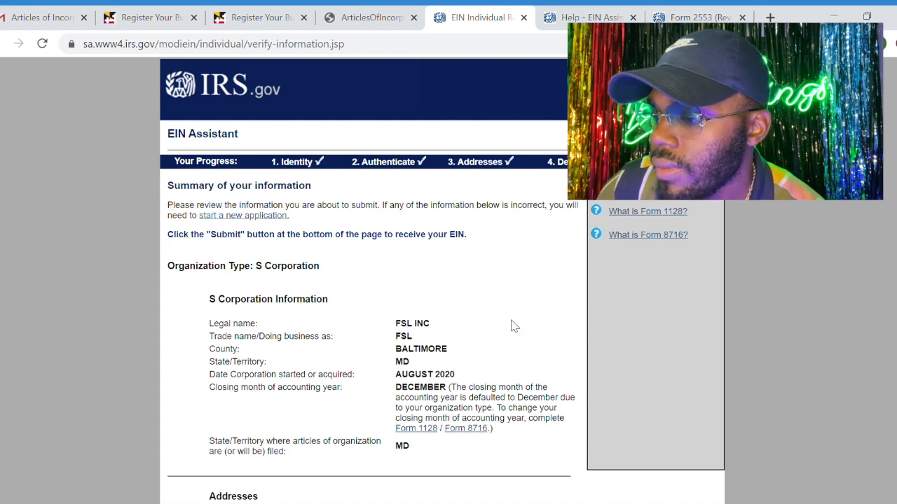
pyautogui.scroll(-10, 512, 324)
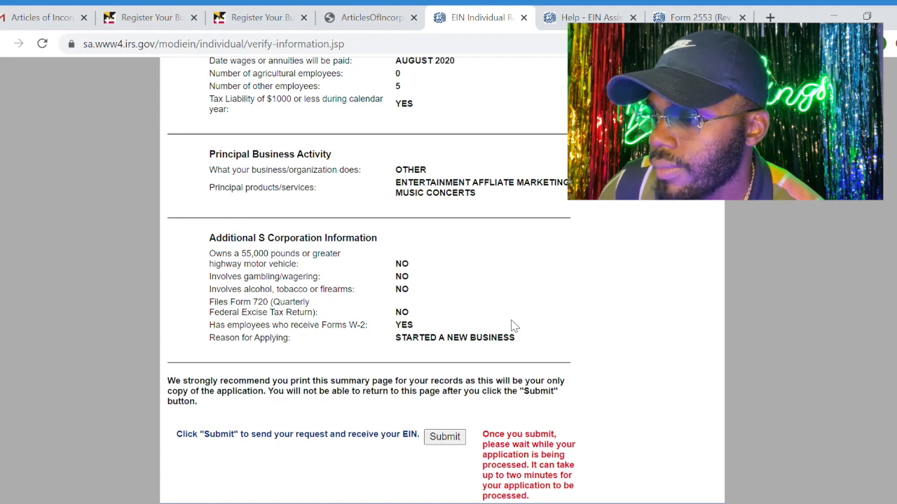
pyautogui.click(448, 438)
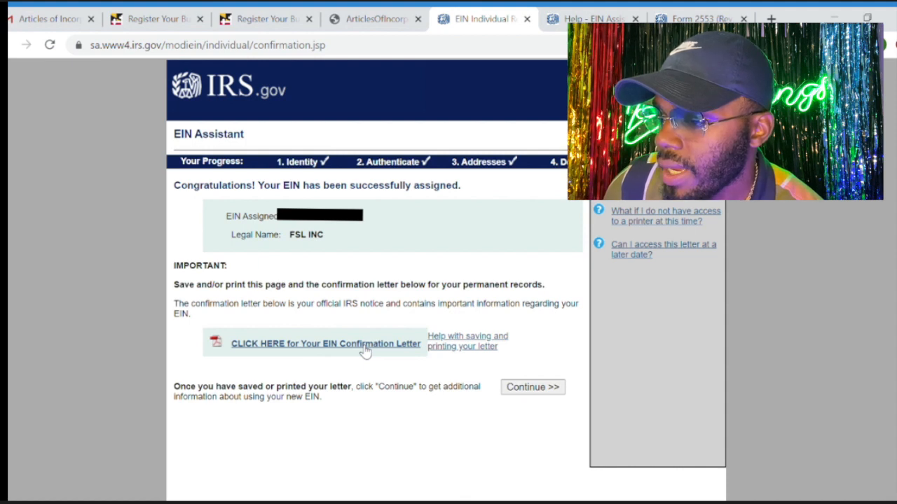
# Open the EIN confirmation letter, and read through the additional information about the EIN before continuing
pyautogui.click(365, 344)
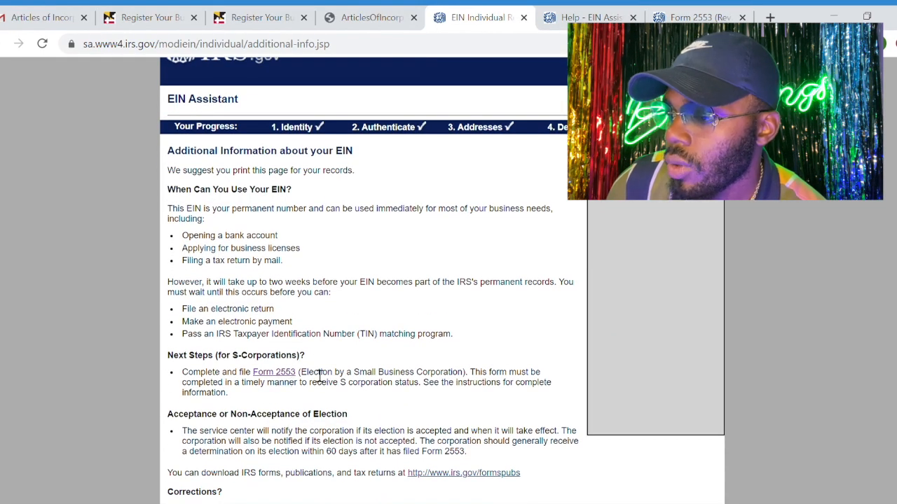
pyautogui.scroll(-2, 321, 376)
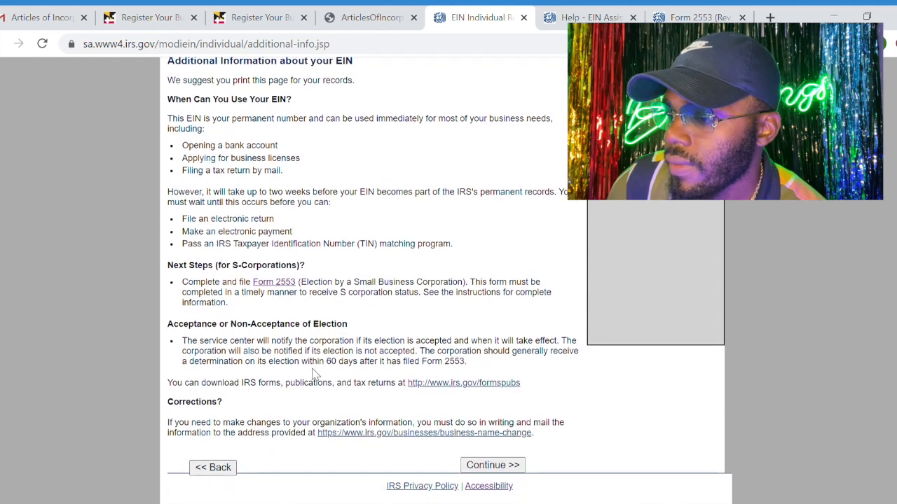
pyautogui.click(474, 466)
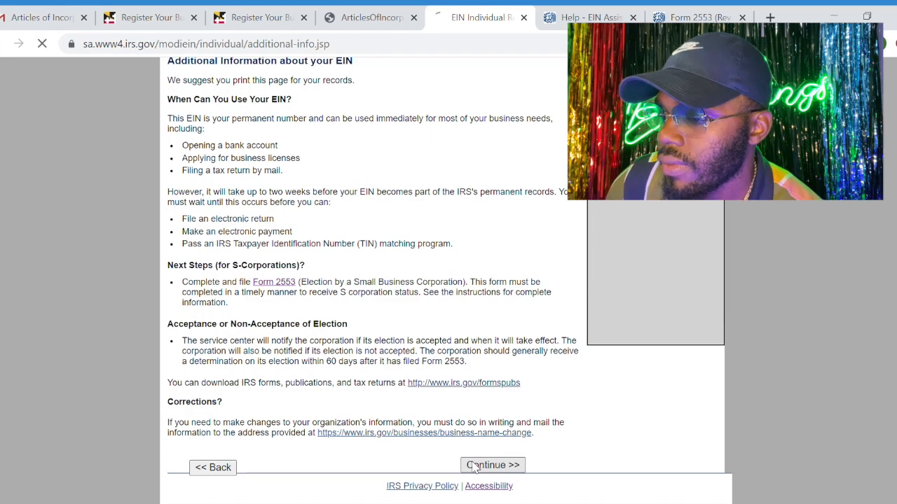